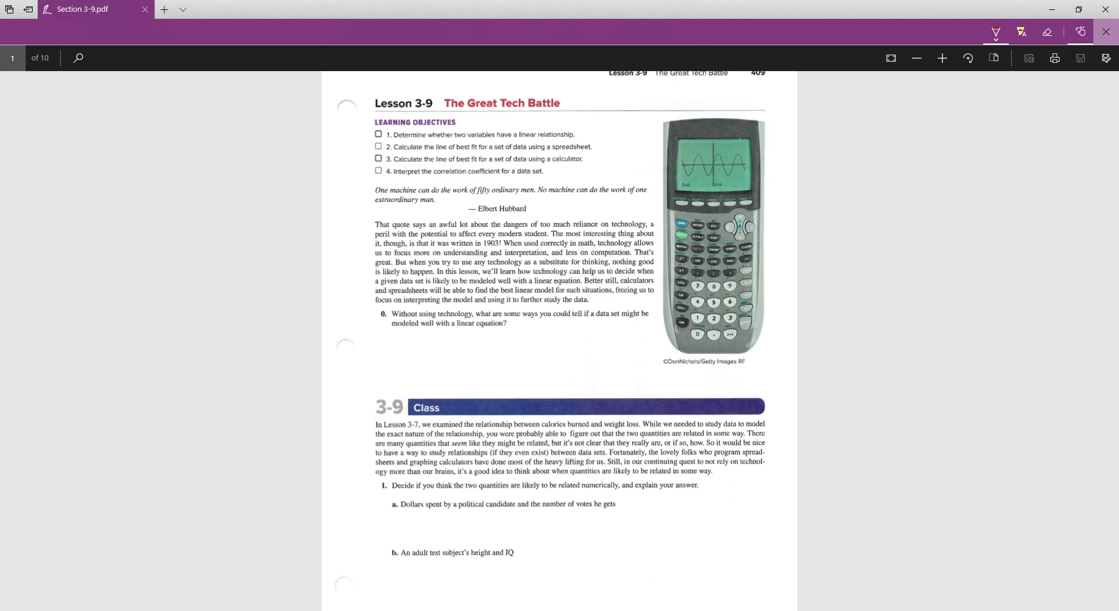
# Handwrite 'Yes' under question 1a and 'No' under 1b in red ink.
pyautogui.moveTo(369, 516); pyautogui.dragTo(390, 542)
pyautogui.moveTo(398, 533)
pyautogui.mouseDown()
pyautogui.moveTo(415, 532)
pyautogui.moveTo(411, 543)
pyautogui.mouseUp()
pyautogui.moveTo(396, 568)
pyautogui.mouseDown()
pyautogui.moveTo(400, 594)
pyautogui.moveTo(417, 592)
pyautogui.moveTo(420, 568)
pyautogui.moveTo(442, 591)
pyautogui.moveTo(439, 578)
pyautogui.mouseUp()
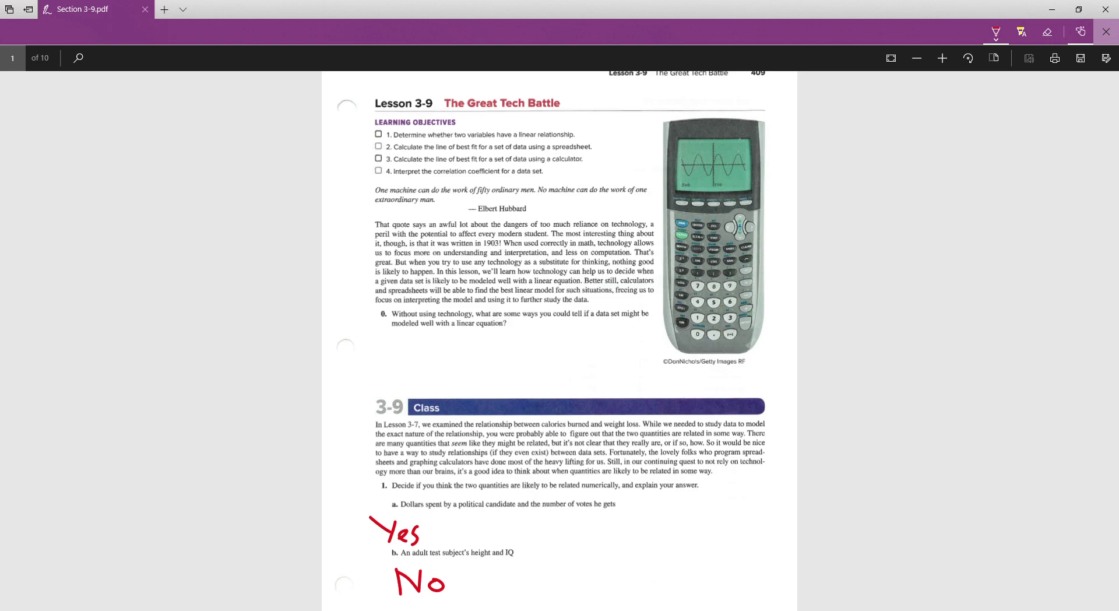
# Scroll to page 410 and write red 'Yes' answers under items 1c and 1d.
pyautogui.scroll(-10, 560, 338)
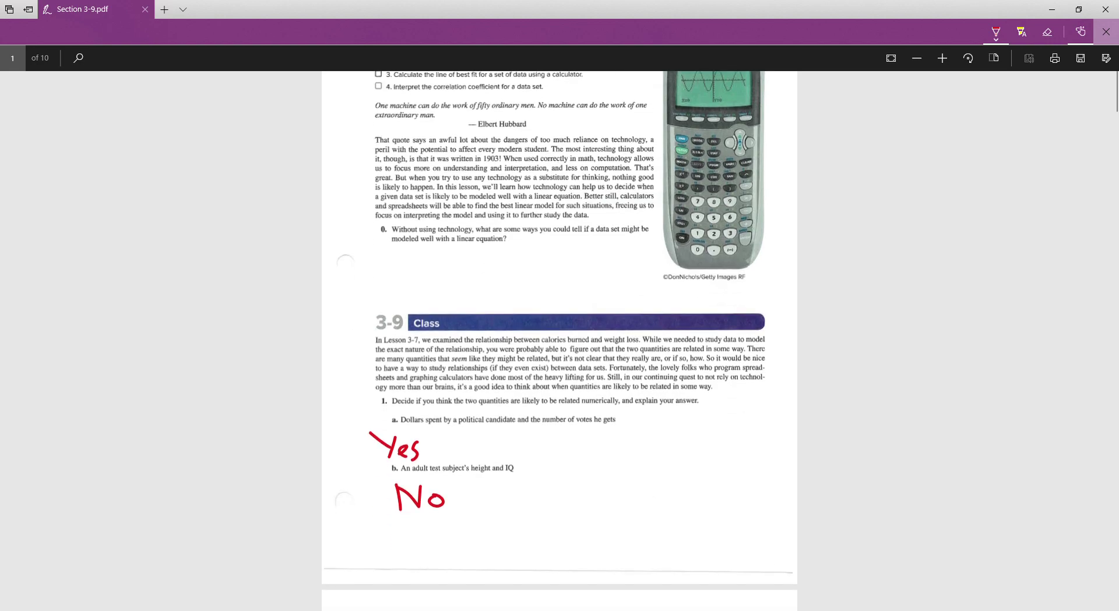
pyautogui.scroll(-2, 559, 342)
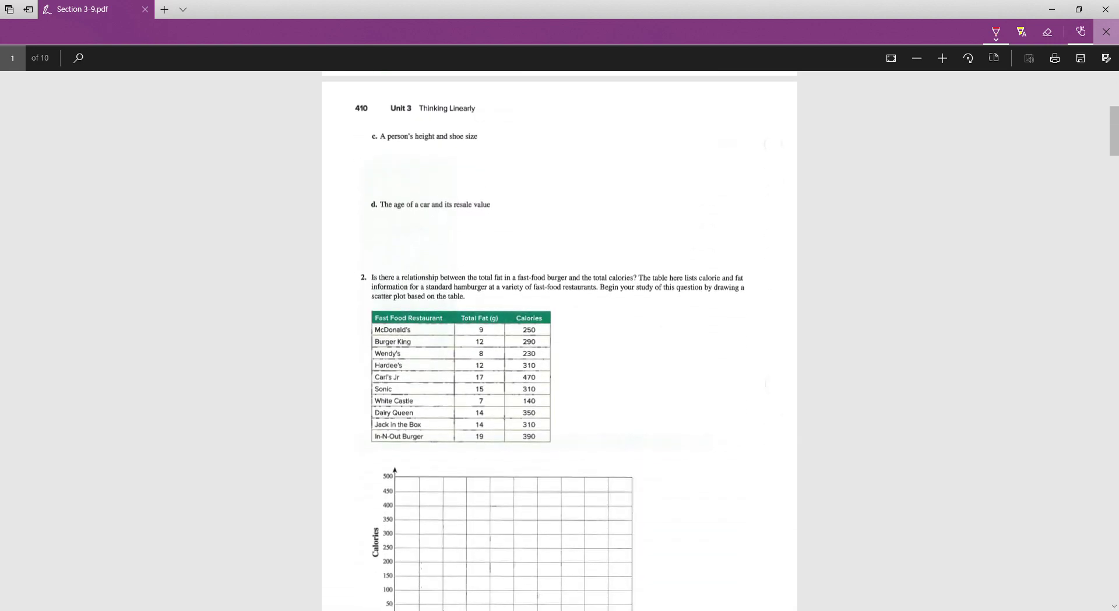
pyautogui.scroll(2, 559, 343)
pyautogui.moveTo(373, 153)
pyautogui.mouseDown()
pyautogui.moveTo(388, 169)
pyautogui.moveTo(383, 186)
pyautogui.moveTo(407, 176)
pyautogui.moveTo(421, 178)
pyautogui.moveTo(418, 188)
pyautogui.mouseUp()
pyautogui.moveTo(379, 226)
pyautogui.mouseDown()
pyautogui.moveTo(392, 254)
pyautogui.moveTo(412, 247)
pyautogui.moveTo(419, 257)
pyautogui.mouseUp()
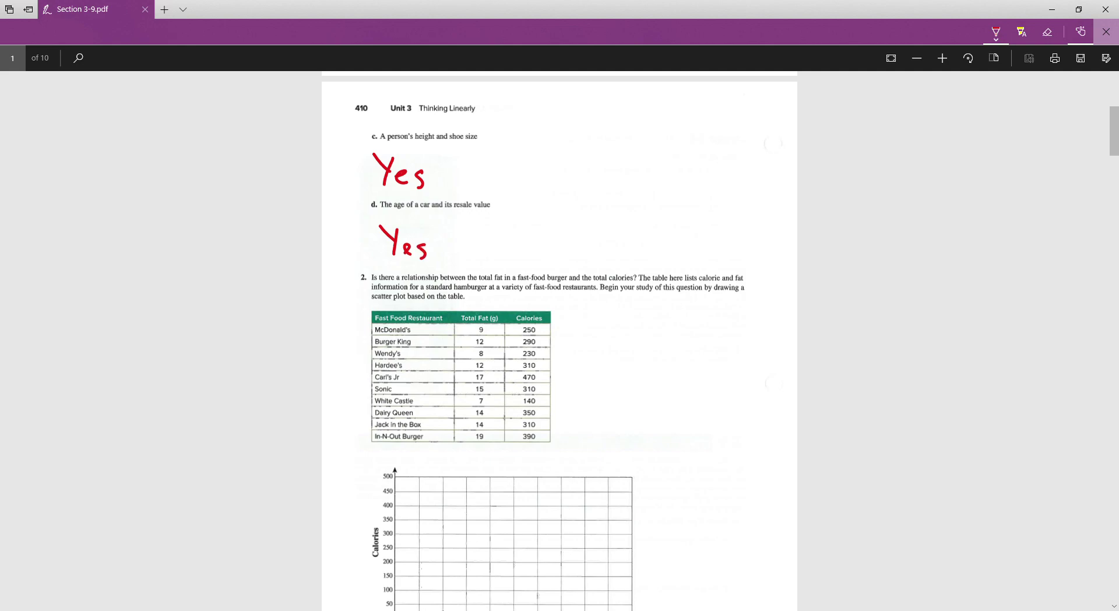
# Scroll down to the question 2 scatter plot grid on page 410.
pyautogui.scroll(-2, 560, 341)
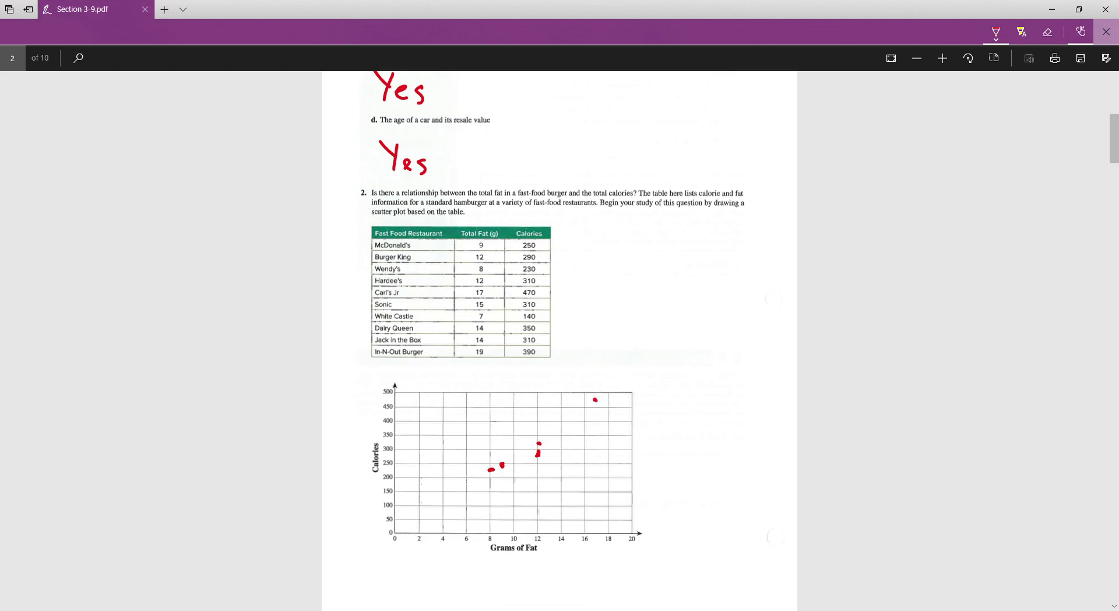
# Dot a remaining Total Fat/Calories pair onto the scatter plot in red.
pyautogui.moveTo(595, 400); pyautogui.dragTo(603, 401)
# Switch the pen to lime green and draw a straight line of best fit through the points.
pyautogui.click(996, 31)
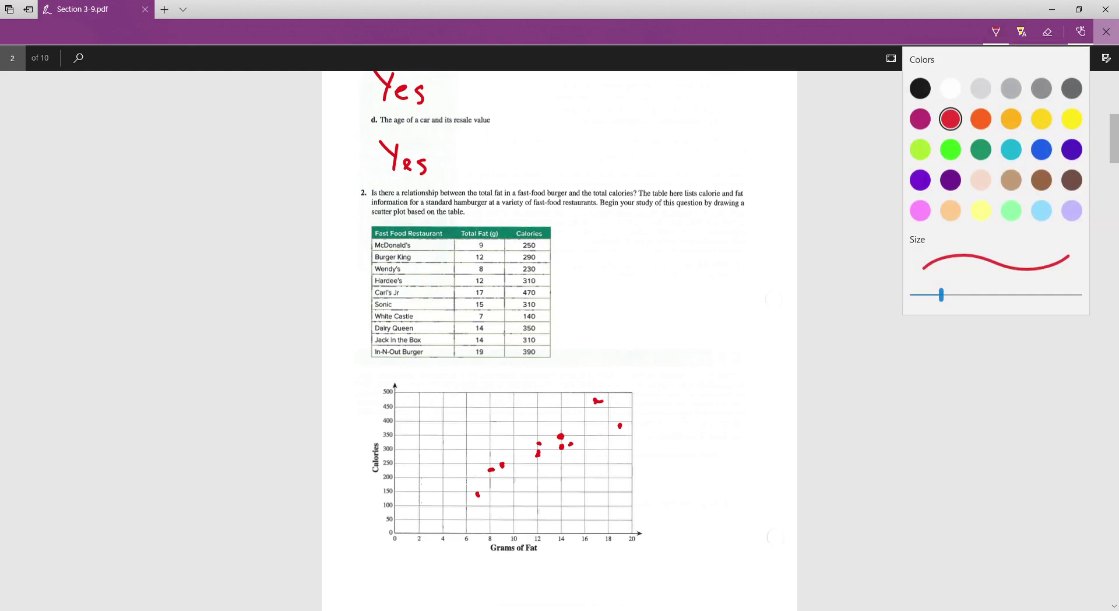
pyautogui.click(920, 147)
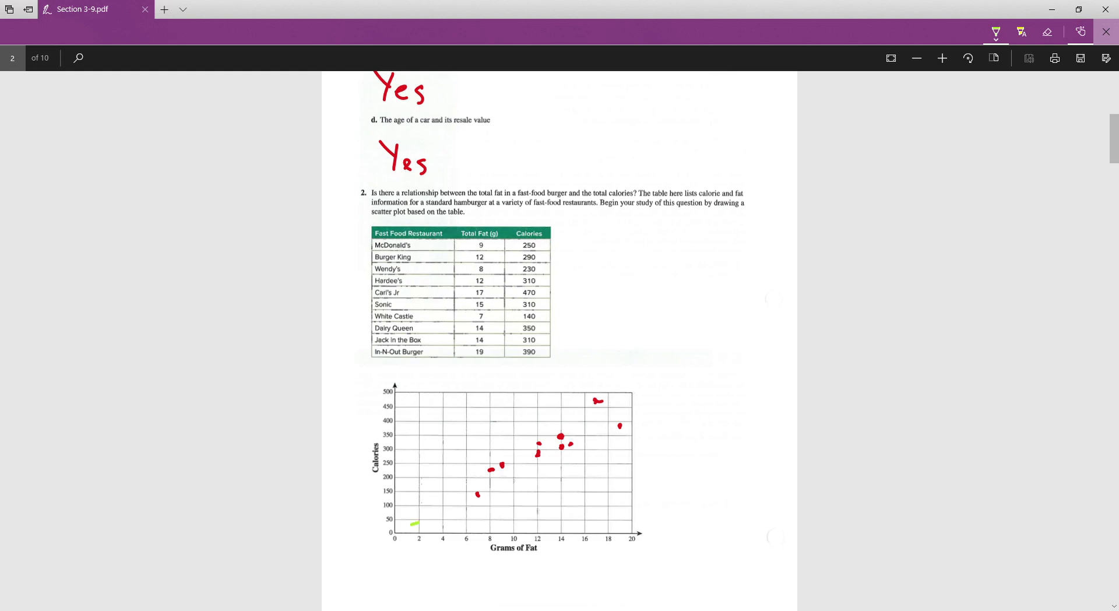
pyautogui.moveTo(418, 522); pyautogui.dragTo(627, 402)
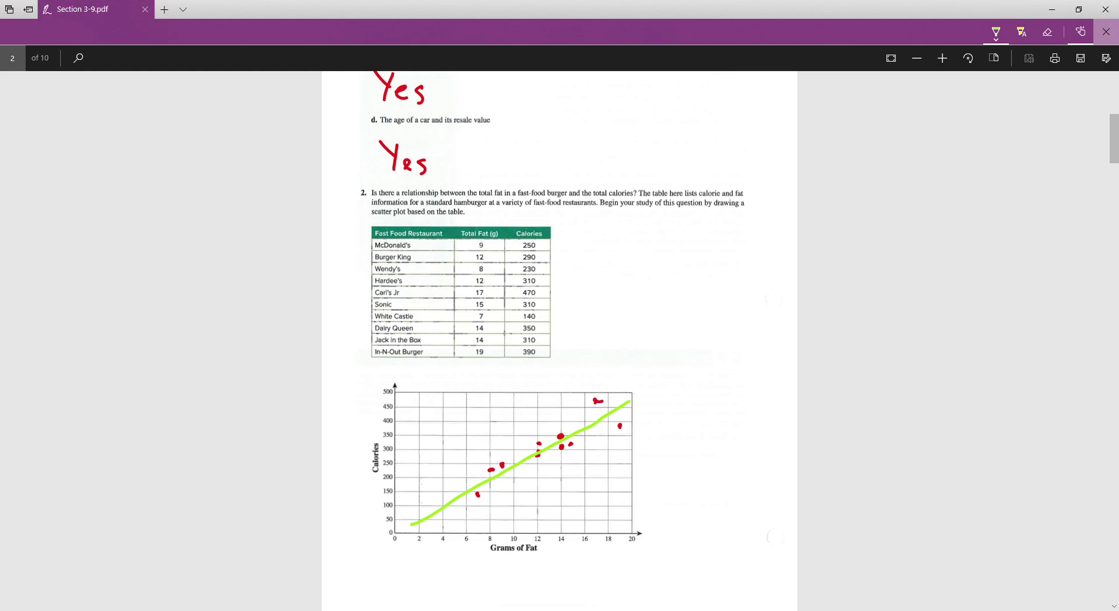
# Scroll to question 4, switch back to red ink, and write the point (6,150).
pyautogui.scroll(-6, 560, 341)
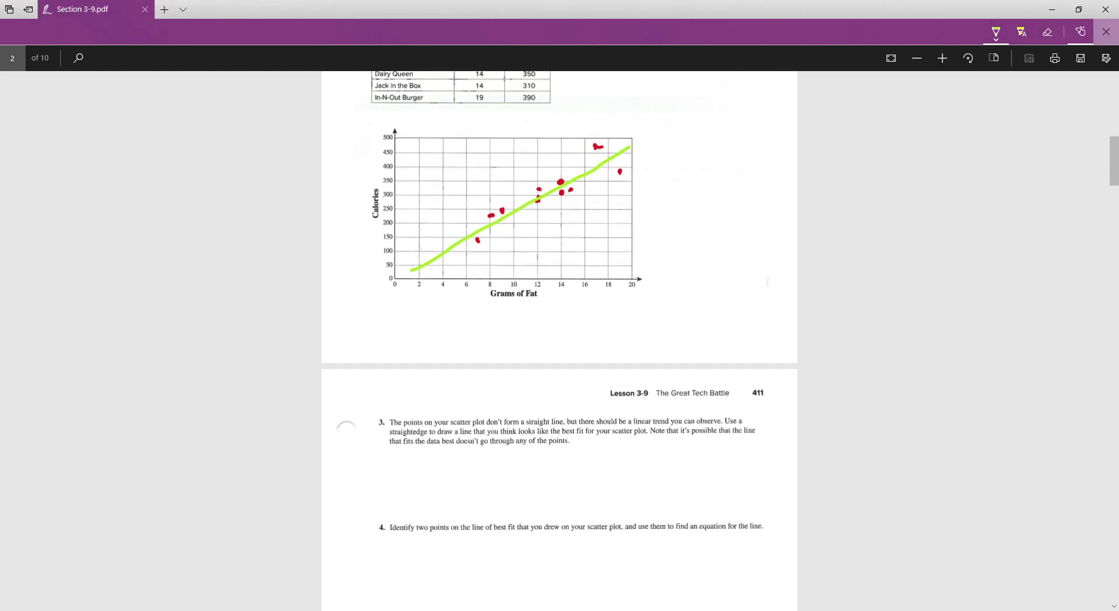
pyautogui.scroll(-3, 559, 341)
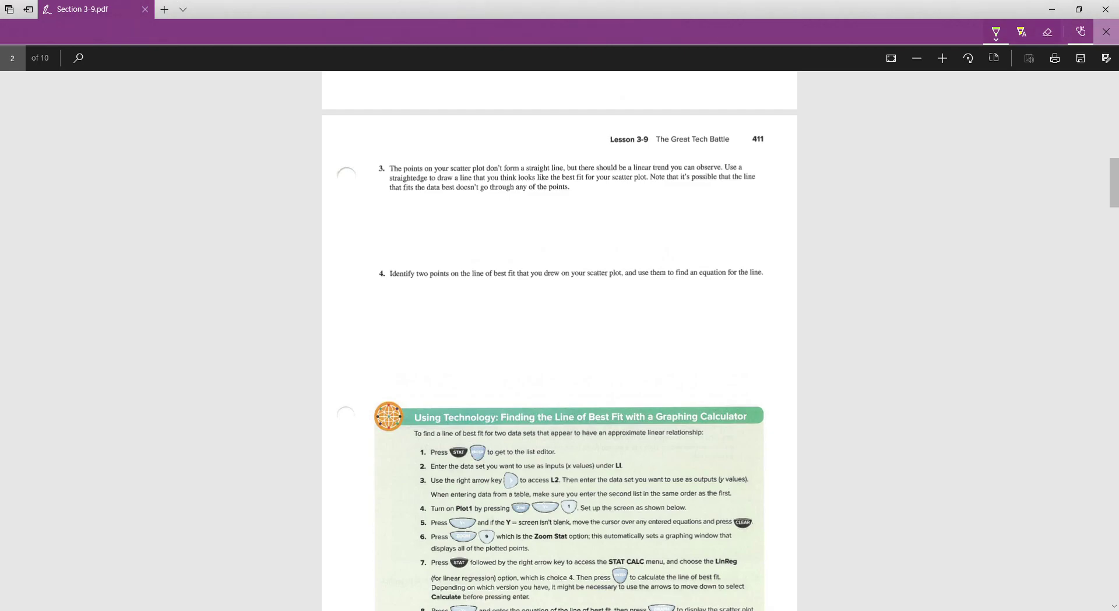
pyautogui.scroll(-2, 559, 341)
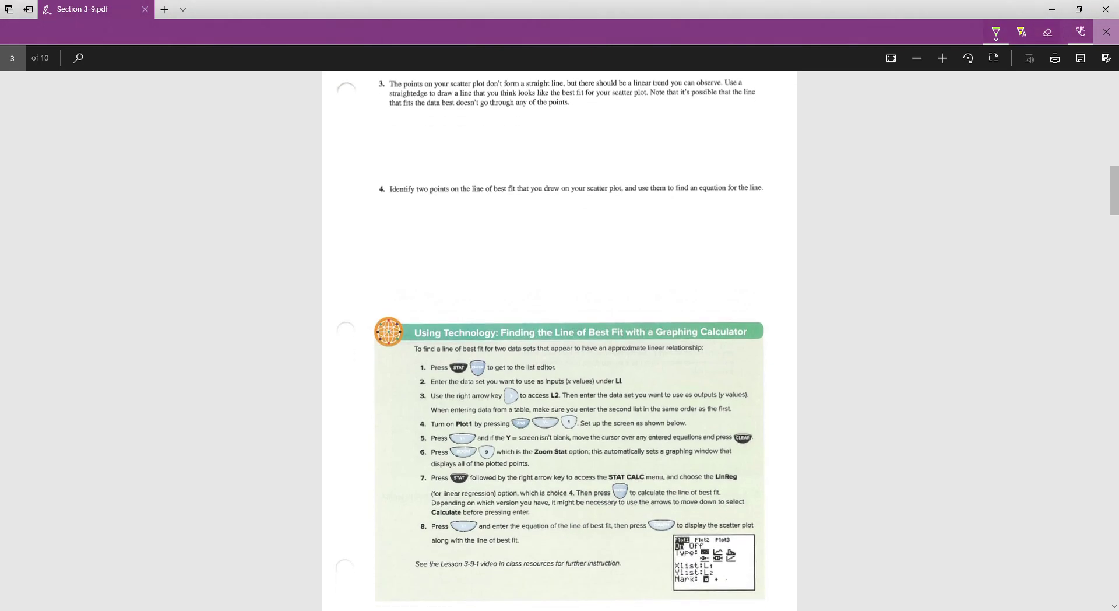
pyautogui.click(995, 32)
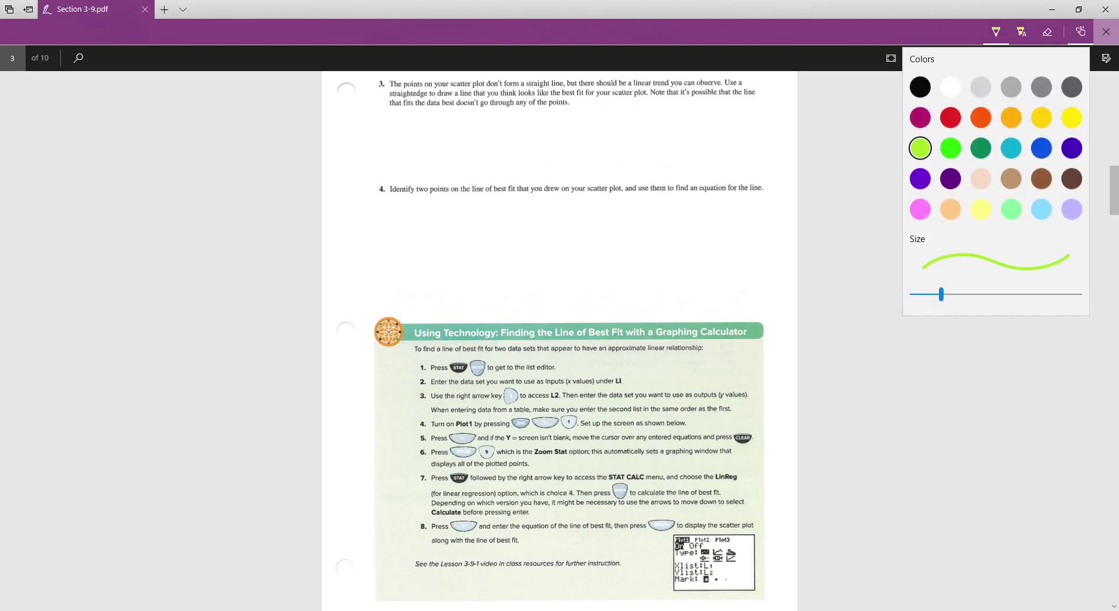
pyautogui.click(950, 116)
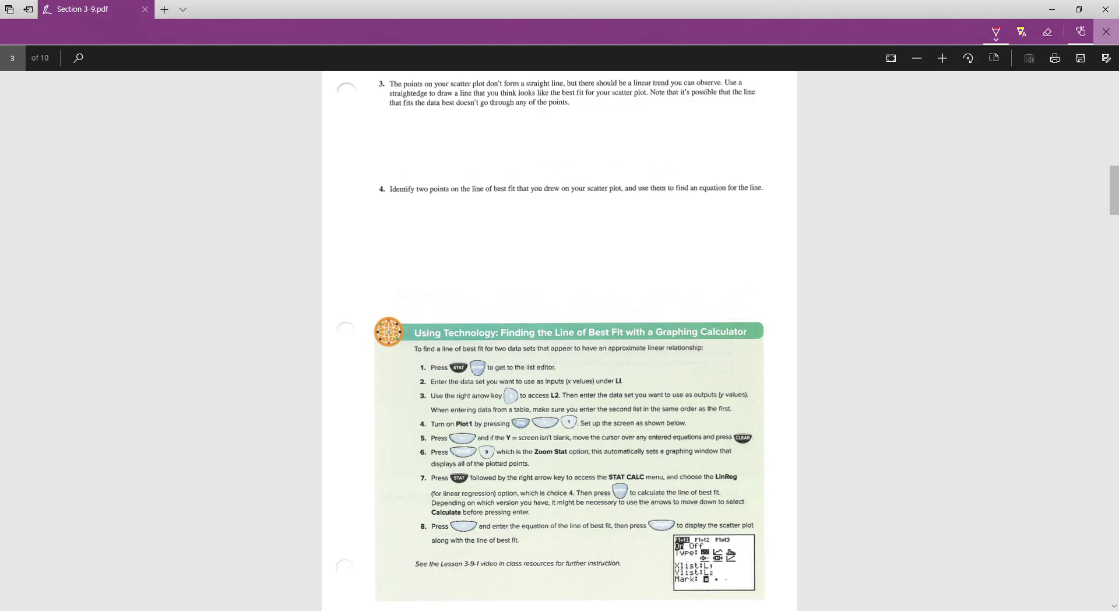
pyautogui.moveTo(385, 203)
pyautogui.mouseDown()
pyautogui.moveTo(386, 242)
pyautogui.moveTo(424, 242)
pyautogui.moveTo(439, 222)
pyautogui.moveTo(446, 240)
pyautogui.moveTo(466, 220)
pyautogui.moveTo(481, 222)
pyautogui.moveTo(479, 243)
pyautogui.mouseUp()
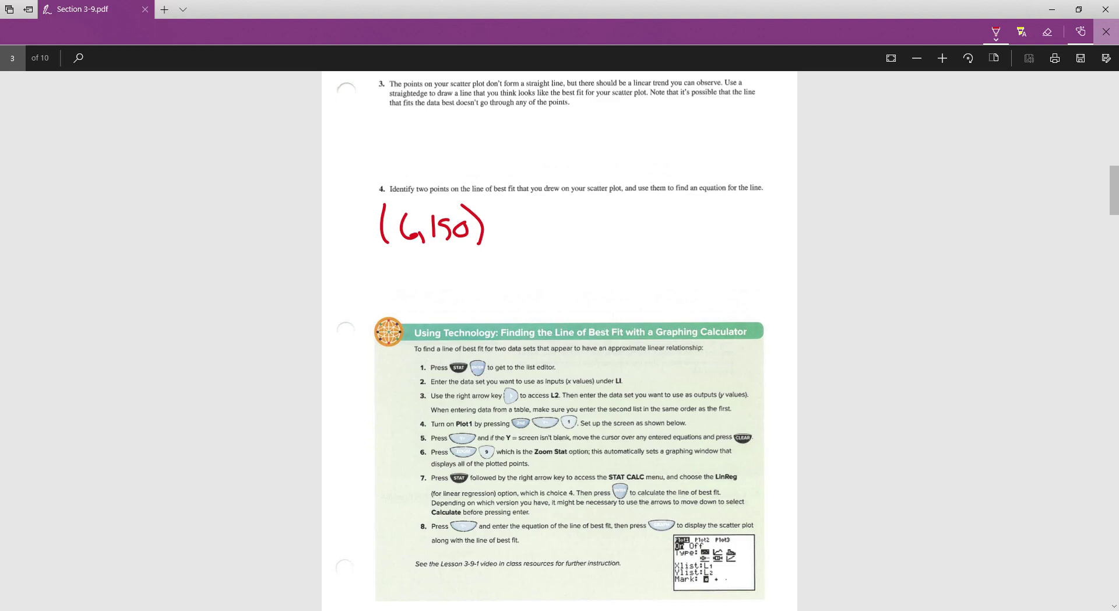
# Write the second point (12,300) and the label 'Slope' in red.
pyautogui.moveTo(511, 205)
pyautogui.mouseDown()
pyautogui.moveTo(508, 241)
pyautogui.moveTo(541, 237)
pyautogui.moveTo(553, 219)
pyautogui.moveTo(550, 236)
pyautogui.moveTo(573, 222)
pyautogui.mouseUp()
pyautogui.moveTo(581, 229); pyautogui.dragTo(590, 244)
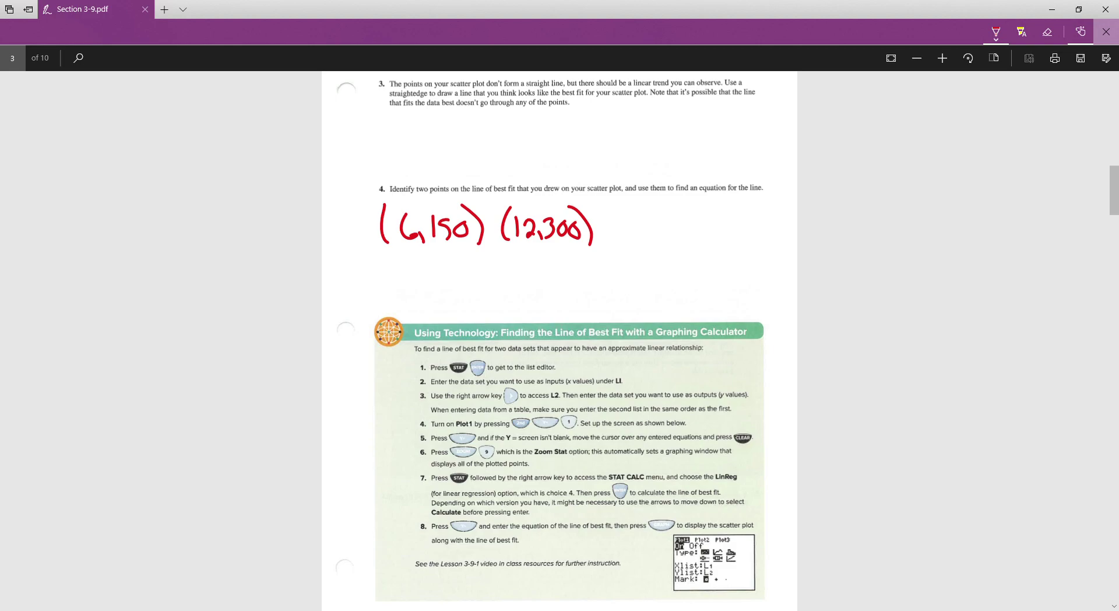
pyautogui.moveTo(621, 207)
pyautogui.mouseDown()
pyautogui.moveTo(611, 226)
pyautogui.moveTo(632, 222)
pyautogui.moveTo(639, 237)
pyautogui.moveTo(653, 217)
pyautogui.moveTo(658, 232)
pyautogui.moveTo(676, 220)
pyautogui.moveTo(678, 229)
pyautogui.mouseUp()
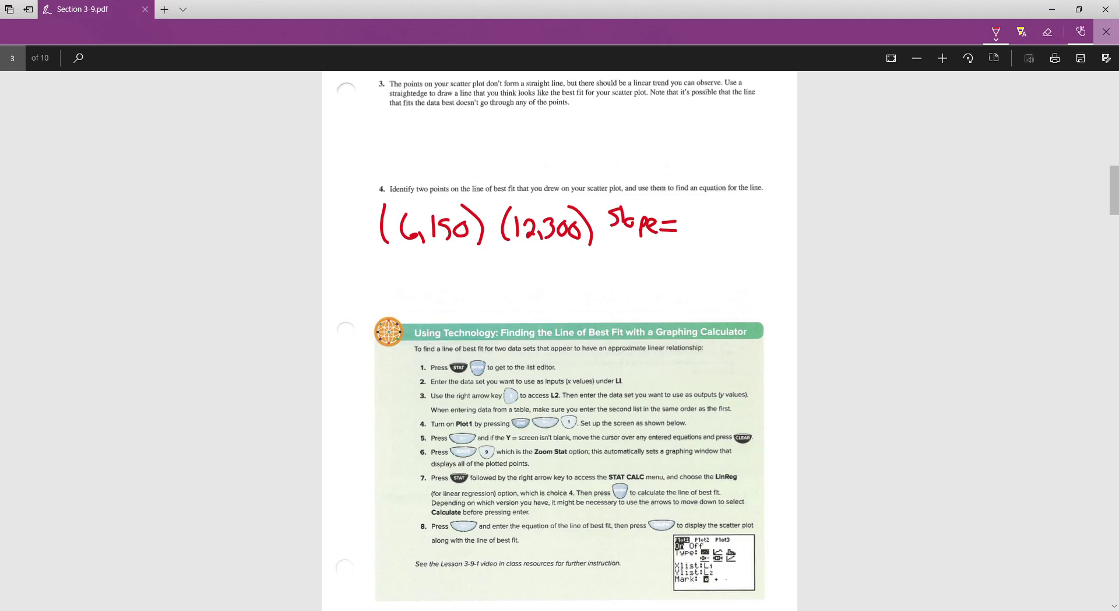
# Work out the slope as (300−150)/(12−6) = 25 beside the points.
pyautogui.moveTo(683, 205)
pyautogui.mouseDown()
pyautogui.moveTo(689, 226)
pyautogui.moveTo(705, 211)
pyautogui.moveTo(719, 225)
pyautogui.moveTo(734, 217)
pyautogui.moveTo(757, 228)
pyautogui.moveTo(758, 217)
pyautogui.mouseUp()
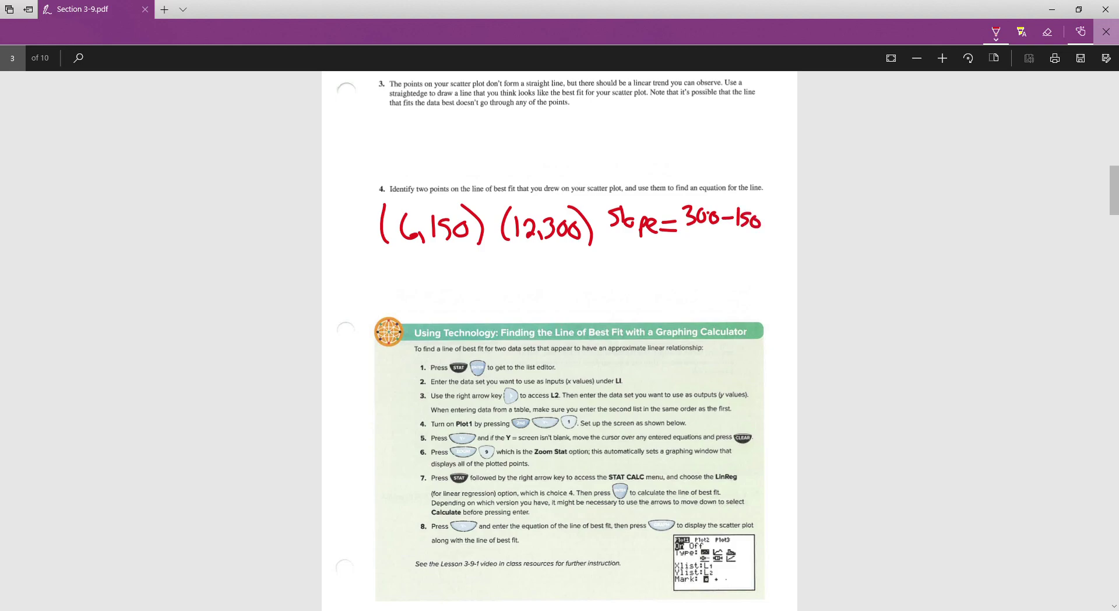
pyautogui.moveTo(684, 235); pyautogui.dragTo(760, 233)
pyautogui.moveTo(690, 244)
pyautogui.mouseDown()
pyautogui.moveTo(690, 262)
pyautogui.moveTo(729, 257)
pyautogui.mouseUp()
pyautogui.moveTo(666, 281)
pyautogui.mouseDown()
pyautogui.moveTo(682, 280)
pyautogui.moveTo(680, 291)
pyautogui.mouseUp()
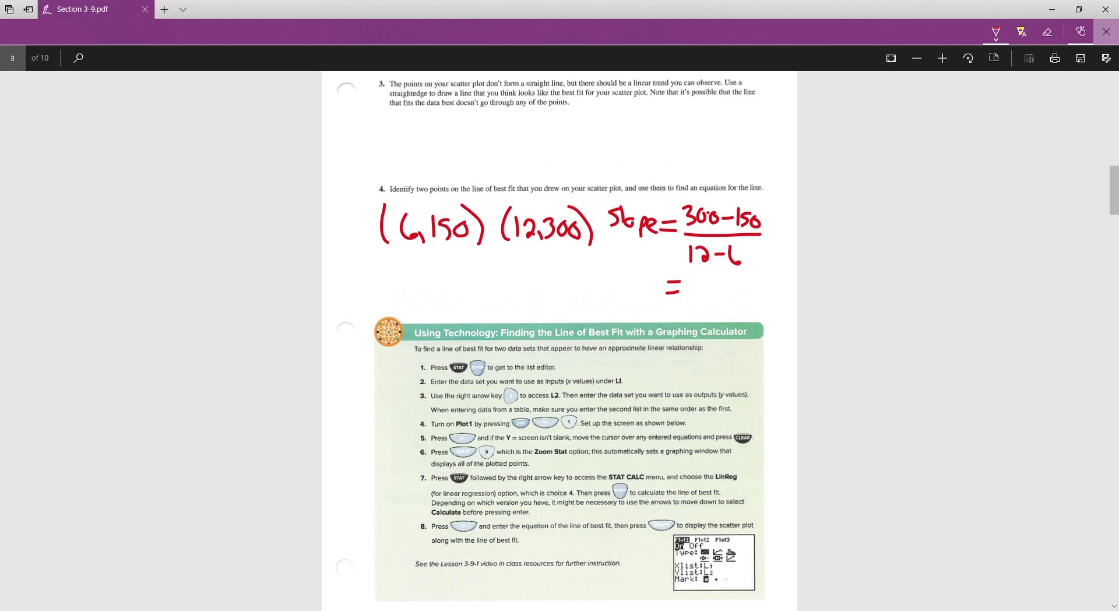
pyautogui.moveTo(687, 281)
pyautogui.mouseDown()
pyautogui.moveTo(693, 296)
pyautogui.moveTo(715, 280)
pyautogui.moveTo(706, 303)
pyautogui.mouseUp()
pyautogui.moveTo(687, 198); pyautogui.dragTo(740, 198)
# In lime green, underline (12,300) and write y−300=25(x−12) below the points.
pyautogui.click(995, 32)
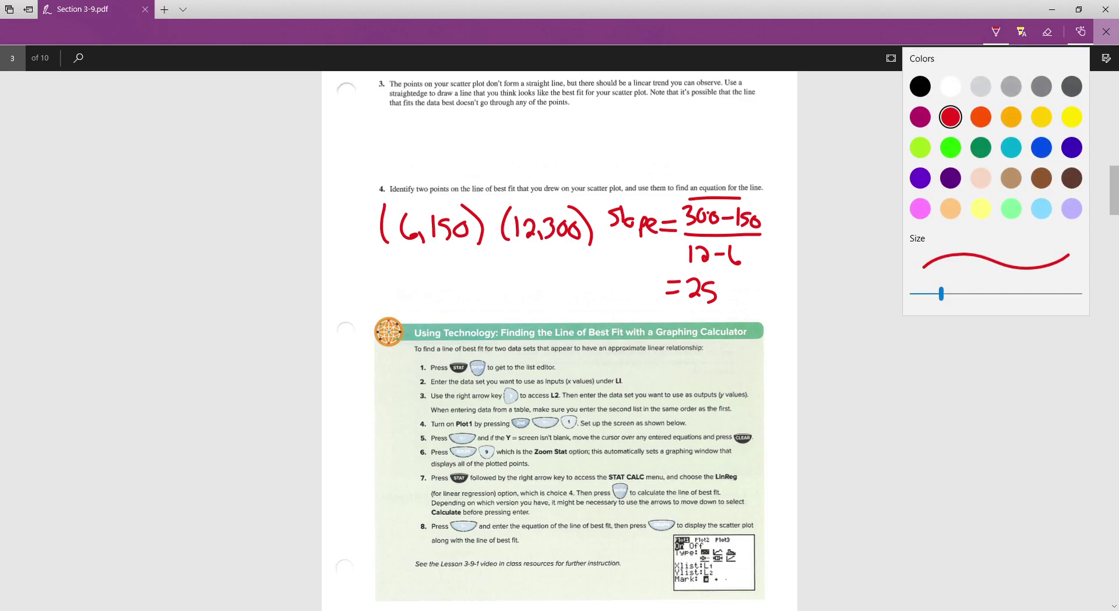
pyautogui.click(920, 147)
pyautogui.click(995, 32)
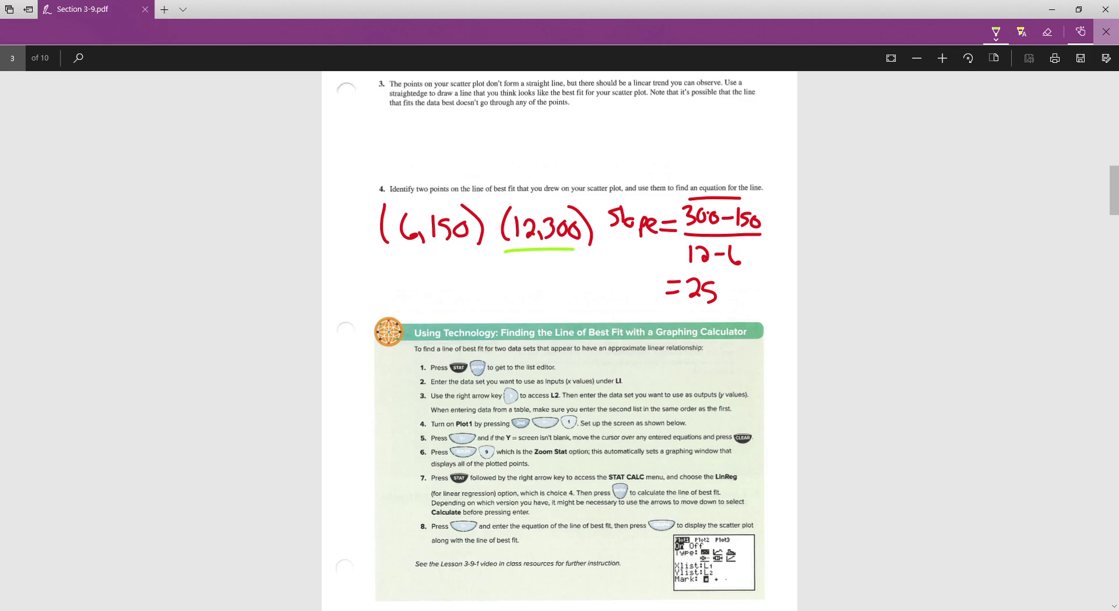
pyautogui.moveTo(519, 247); pyautogui.dragTo(589, 245)
pyautogui.moveTo(341, 257)
pyautogui.mouseDown()
pyautogui.moveTo(357, 285)
pyautogui.moveTo(348, 290)
pyautogui.moveTo(397, 257)
pyautogui.moveTo(389, 278)
pyautogui.moveTo(408, 261)
pyautogui.moveTo(444, 264)
pyautogui.moveTo(456, 277)
pyautogui.moveTo(465, 267)
pyautogui.moveTo(467, 279)
pyautogui.moveTo(476, 267)
pyautogui.moveTo(478, 279)
pyautogui.moveTo(542, 272)
pyautogui.moveTo(551, 282)
pyautogui.mouseUp()
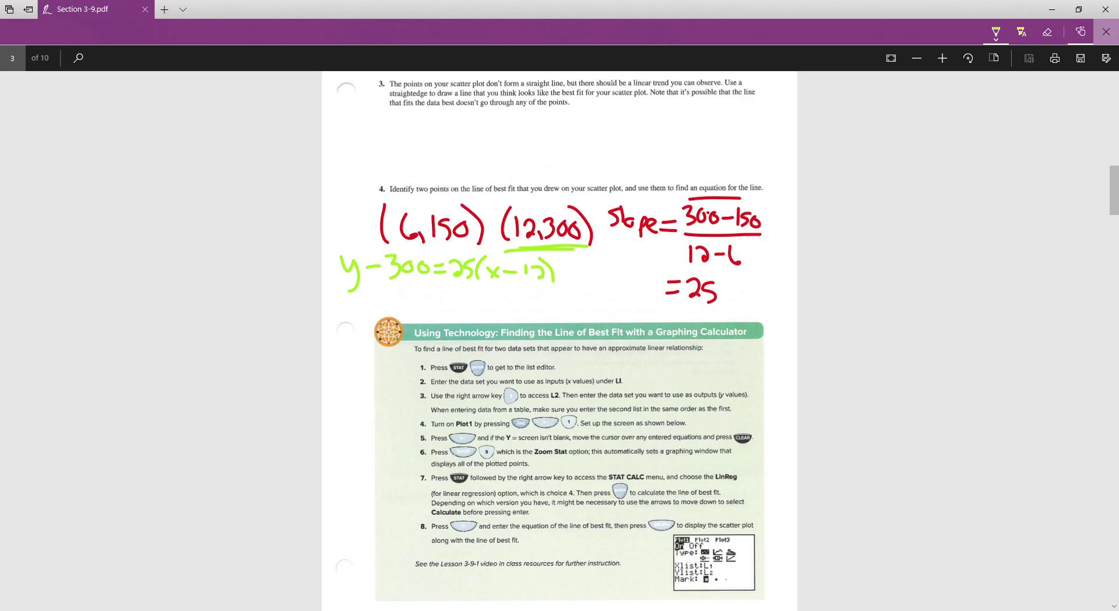
# In purple, distribute the 25 to get y−300=25x−300, then add 300 to both sides.
pyautogui.click(996, 32)
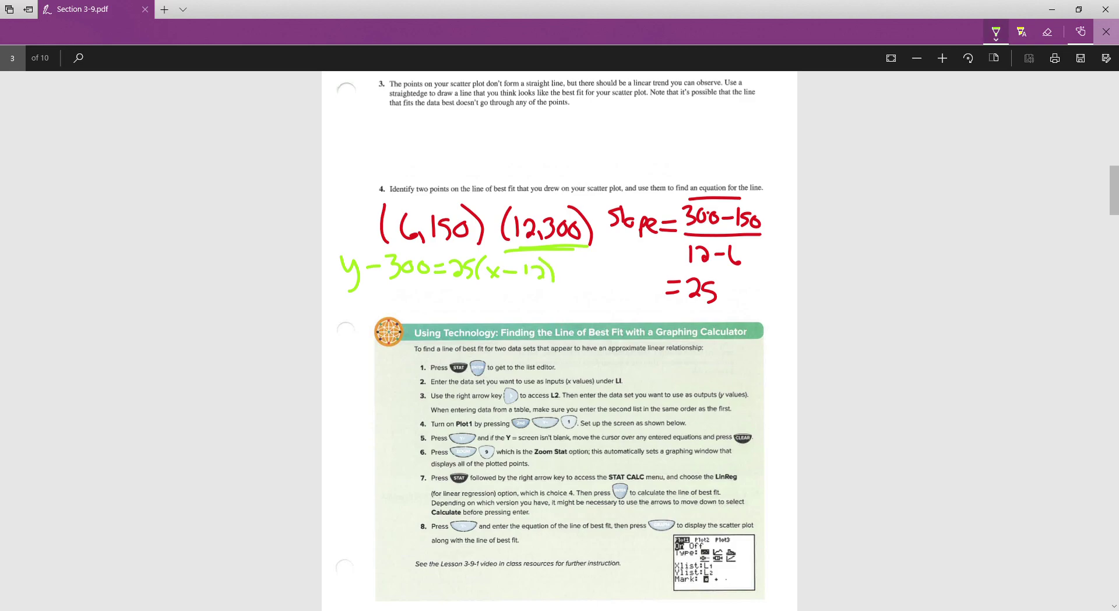
pyautogui.click(995, 32)
pyautogui.moveTo(458, 261)
pyautogui.mouseDown()
pyautogui.moveTo(487, 261)
pyautogui.moveTo(501, 245)
pyautogui.moveTo(534, 262)
pyautogui.mouseUp()
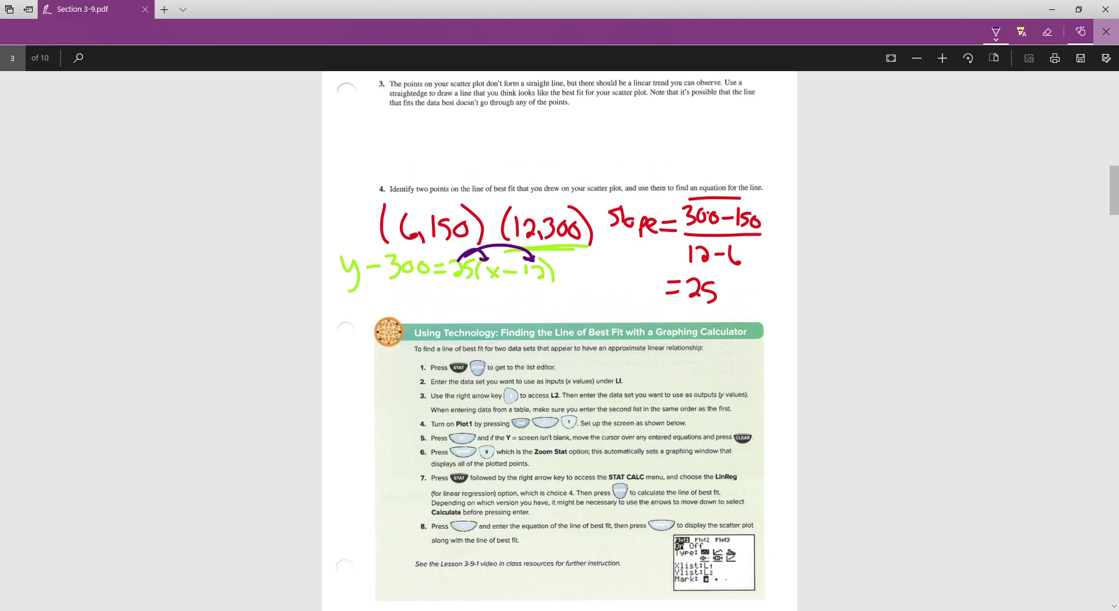
pyautogui.moveTo(349, 293)
pyautogui.mouseDown()
pyautogui.moveTo(358, 316)
pyautogui.moveTo(398, 296)
pyautogui.moveTo(394, 309)
pyautogui.moveTo(415, 310)
pyautogui.moveTo(412, 296)
pyautogui.moveTo(423, 309)
pyautogui.moveTo(473, 296)
pyautogui.moveTo(479, 313)
pyautogui.moveTo(520, 303)
pyautogui.mouseUp()
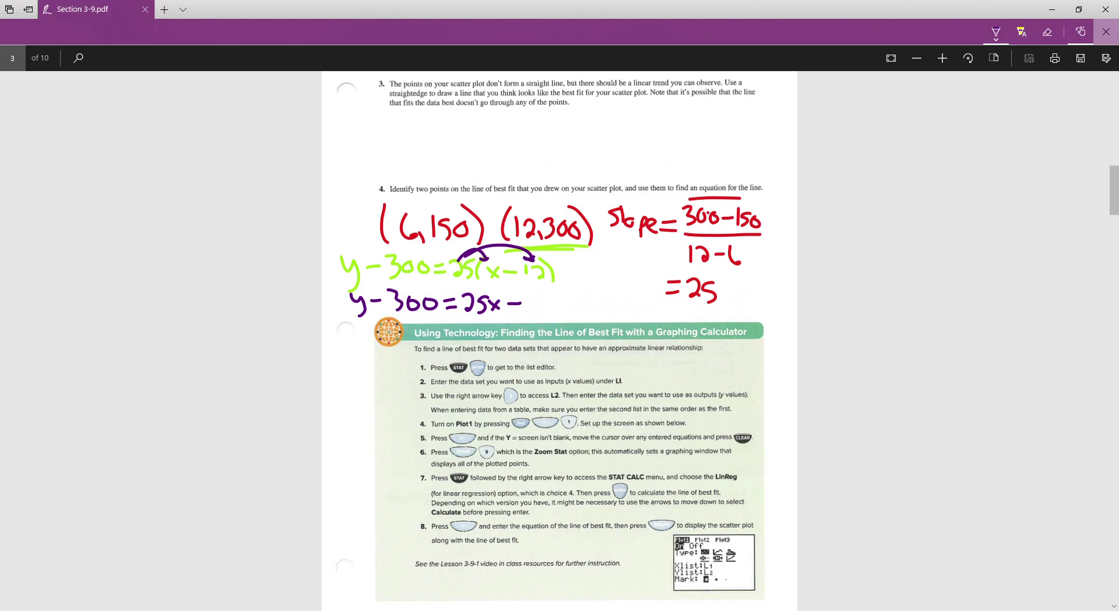
pyautogui.moveTo(526, 296)
pyautogui.mouseDown()
pyautogui.moveTo(527, 311)
pyautogui.moveTo(543, 298)
pyautogui.moveTo(563, 310)
pyautogui.moveTo(556, 299)
pyautogui.mouseUp()
pyautogui.moveTo(383, 306)
pyautogui.mouseDown()
pyautogui.moveTo(383, 318)
pyautogui.moveTo(431, 324)
pyautogui.mouseUp()
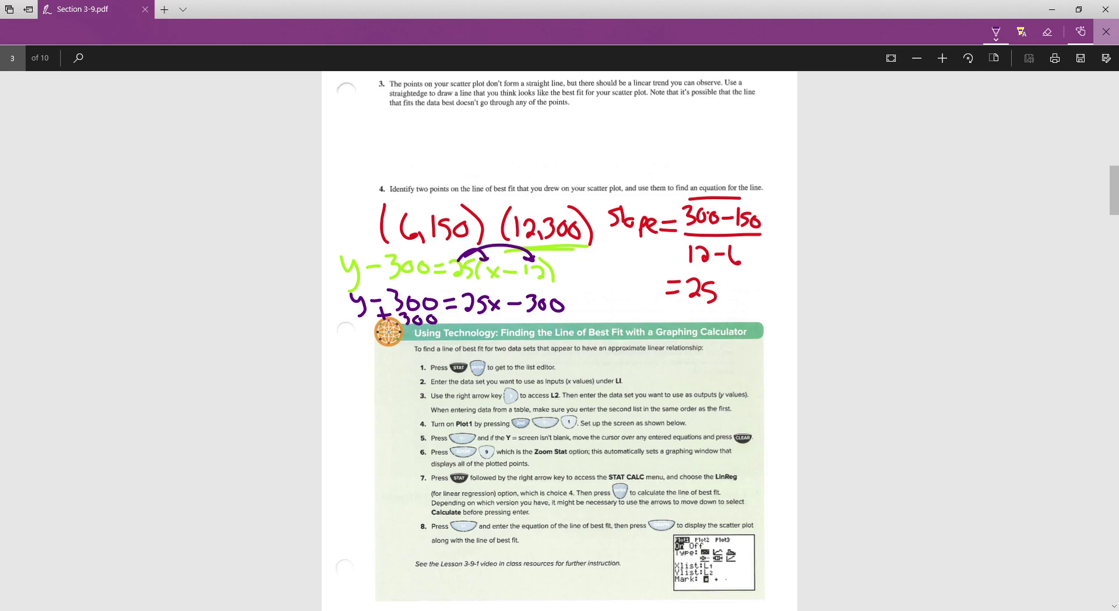
pyautogui.moveTo(512, 314)
pyautogui.mouseDown()
pyautogui.moveTo(512, 325)
pyautogui.moveTo(553, 321)
pyautogui.moveTo(593, 305)
pyautogui.moveTo(588, 325)
pyautogui.moveTo(608, 309)
pyautogui.moveTo(637, 322)
pyautogui.moveTo(688, 309)
pyautogui.mouseUp()
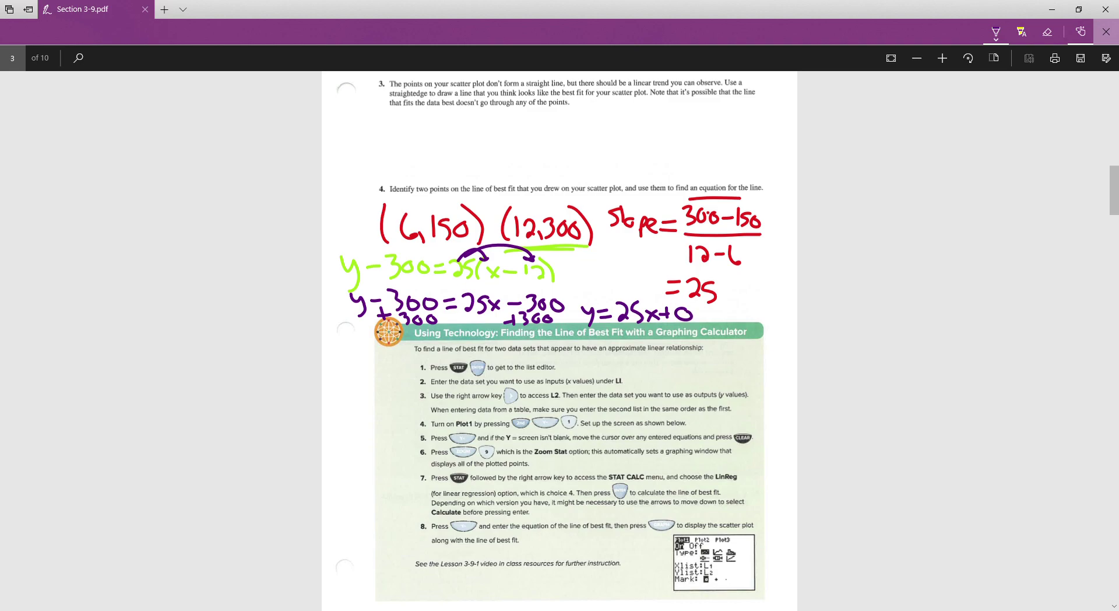